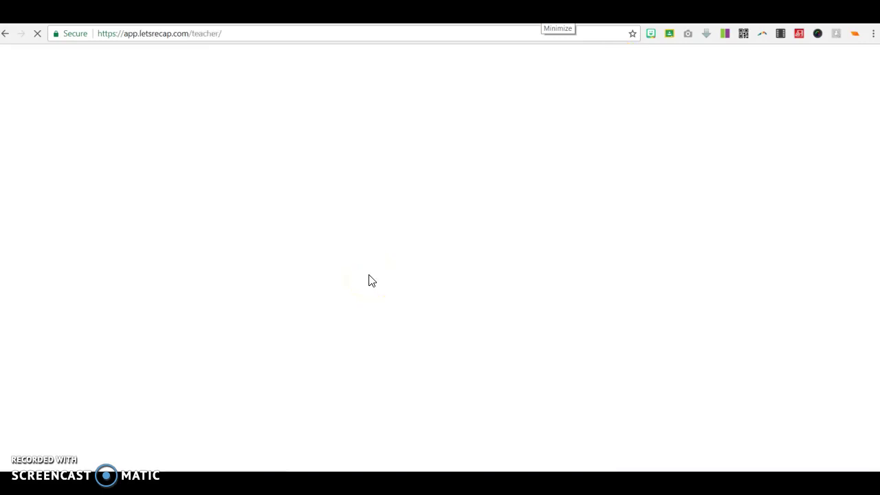
Open the teacher dashboard and look over the existing queues.
{"action": "left_click", "coordinate": [152, 371]}
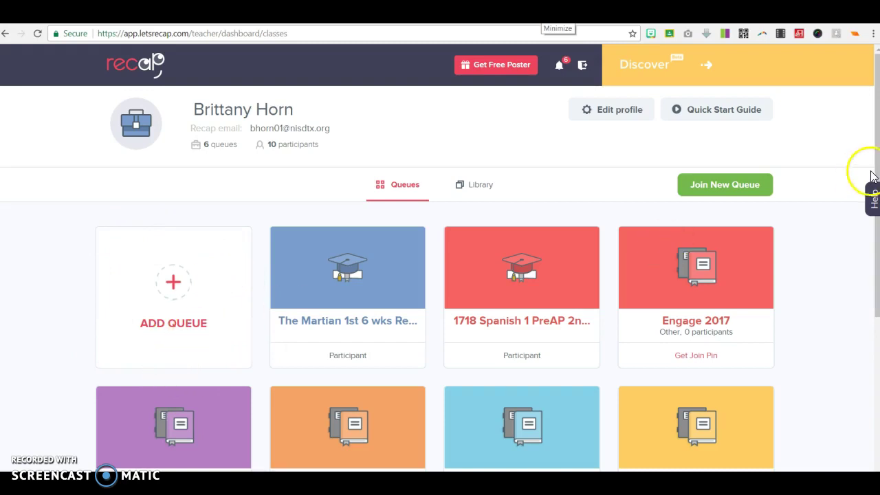
{"action": "left_click_drag", "start_coordinate": [876, 176], "coordinate": [865, 248]}
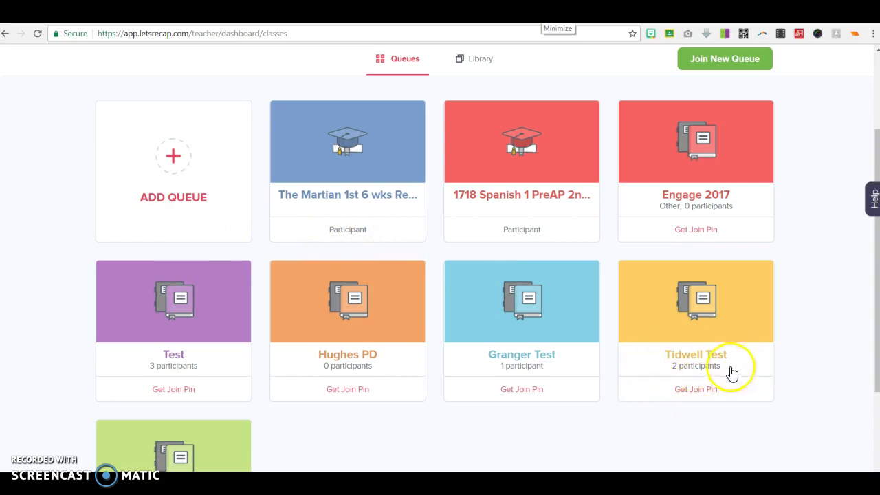
{"action": "left_click_drag", "start_coordinate": [866, 306], "coordinate": [866, 234]}
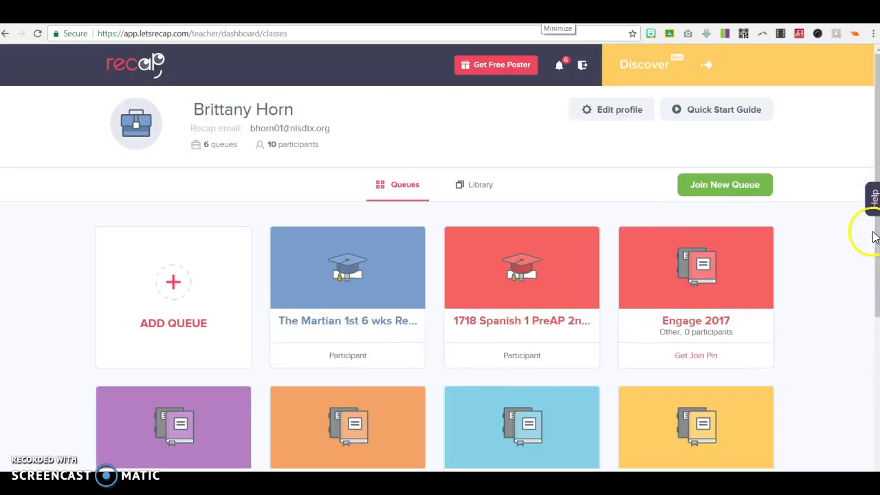
Fill in a new queue with the teacher's name as title, Creative writing, 8th Grade and the Email & Password sign-in option.
{"action": "left_click", "coordinate": [199, 293]}
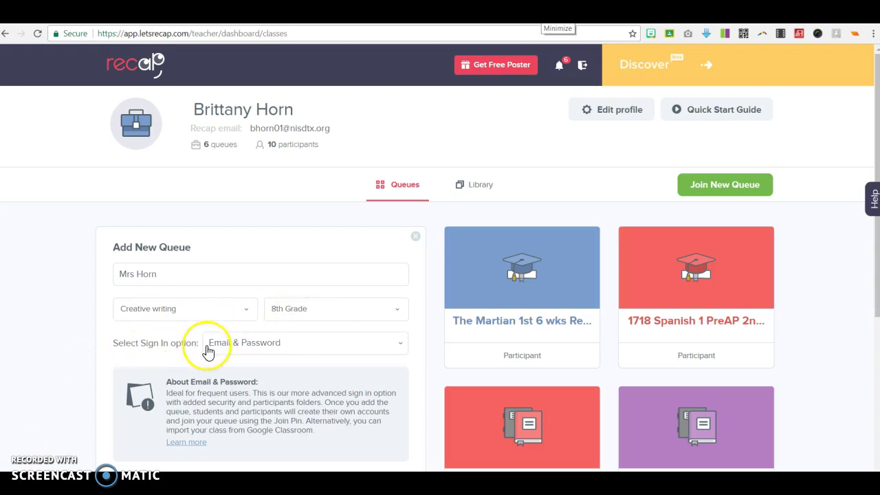
{"action": "left_click", "coordinate": [251, 344]}
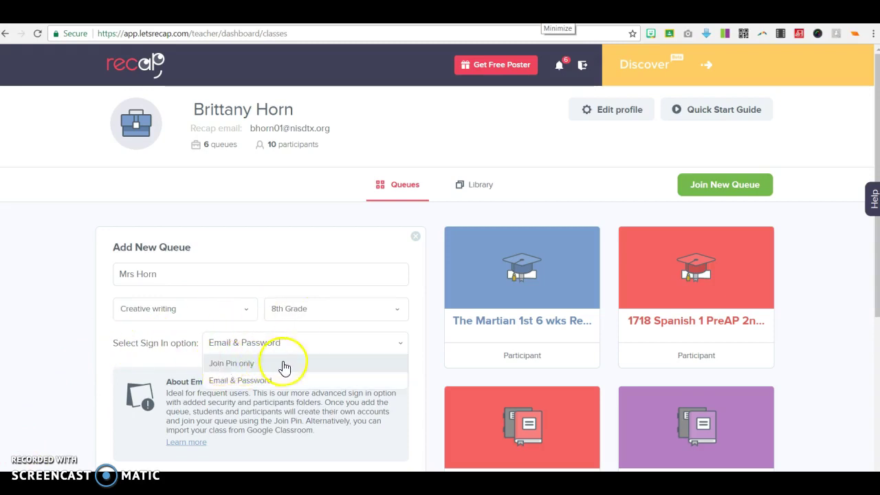
{"action": "left_click", "coordinate": [222, 381]}
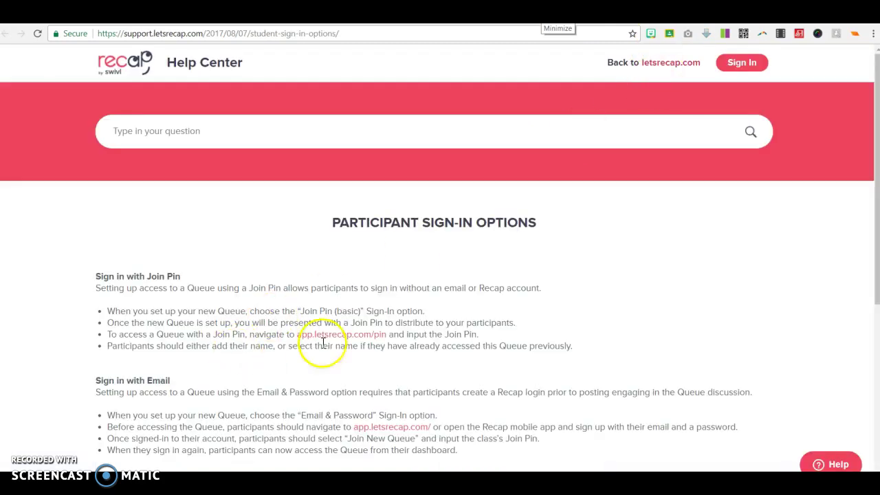
Read the help article on participant sign-in with Join Pin and with email, and return to the new queue form.
{"action": "left_click_drag", "start_coordinate": [877, 174], "coordinate": [864, 240]}
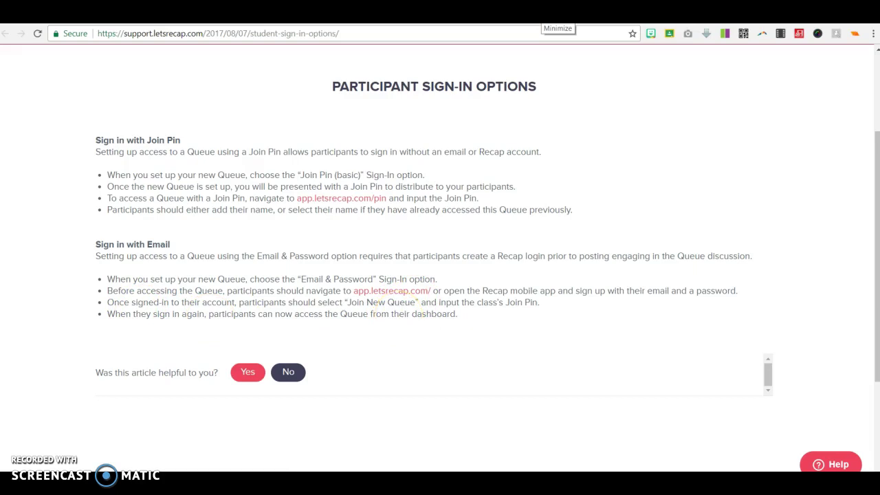
{"action": "key", "text": "ctrl+w"}
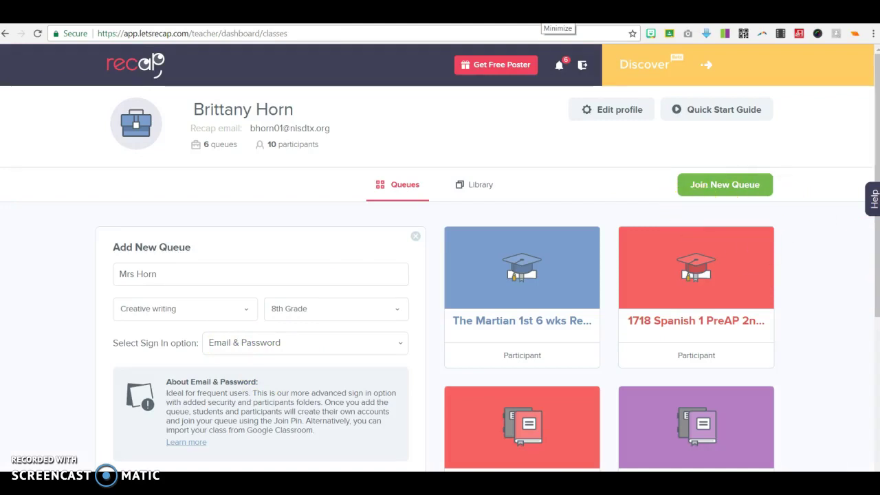
Add the new queue and dismiss the message for sharing its Join Pin.
{"action": "scroll", "coordinate": [865, 304], "scroll_direction": "down", "scroll_amount": 2}
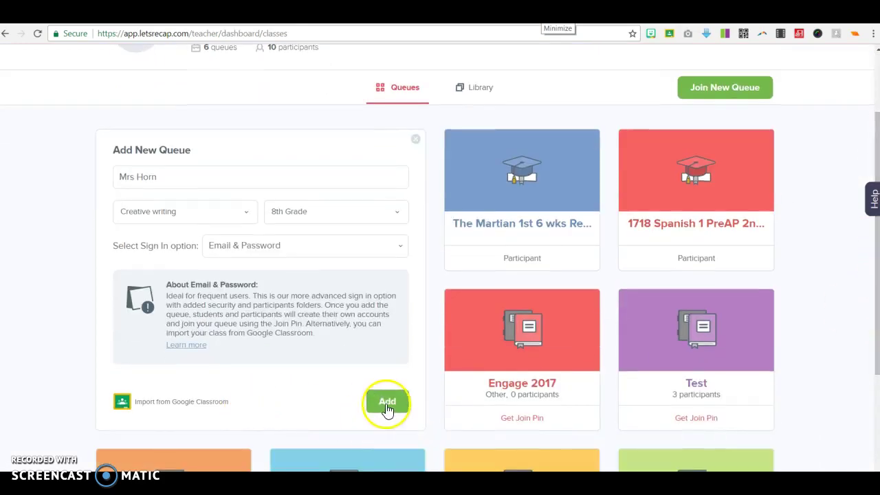
{"action": "left_click", "coordinate": [388, 405]}
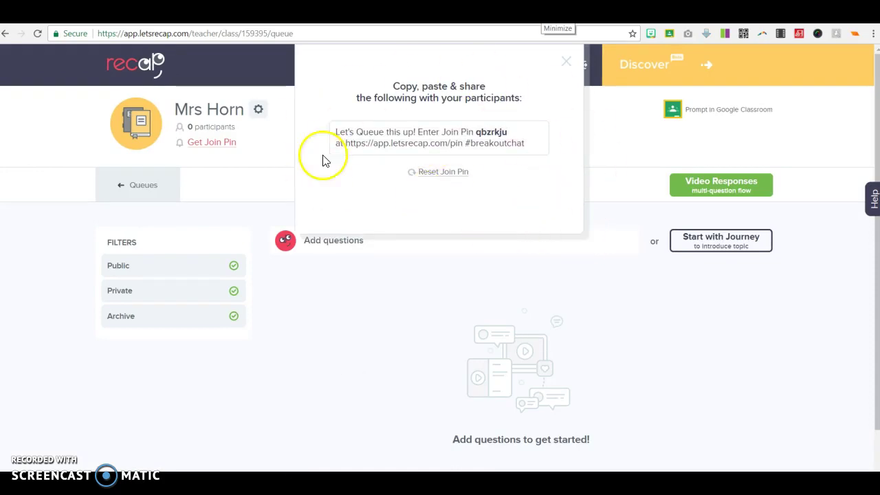
{"action": "left_click", "coordinate": [565, 63]}
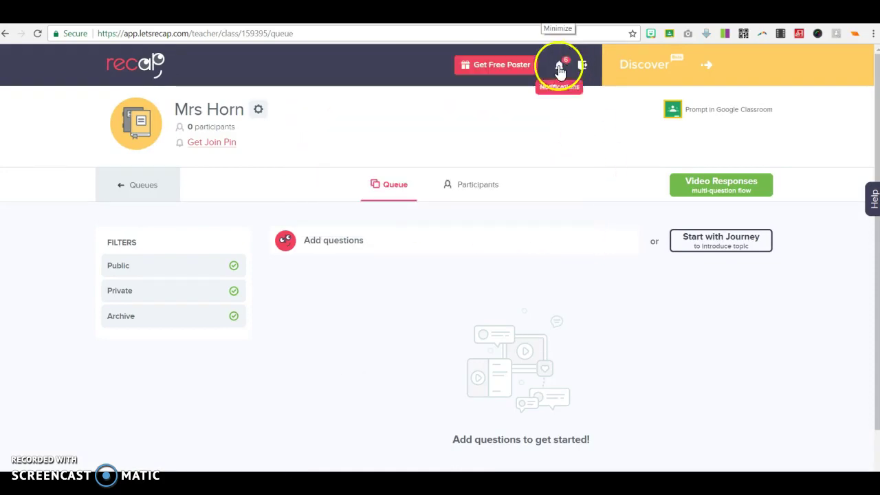
Reopen the new queue's Join Pin invitation, copy its text for sharing with participants, and close it.
{"action": "left_click", "coordinate": [214, 144]}
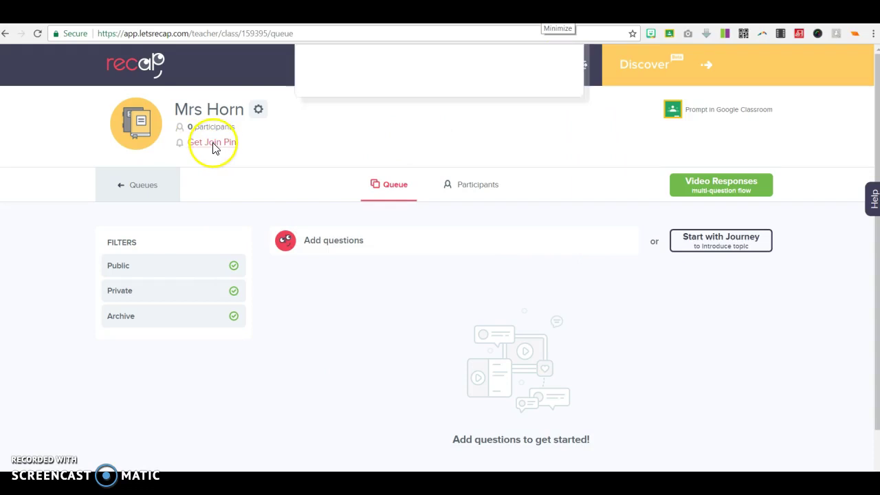
{"action": "left_click_drag", "start_coordinate": [513, 133], "coordinate": [474, 136]}
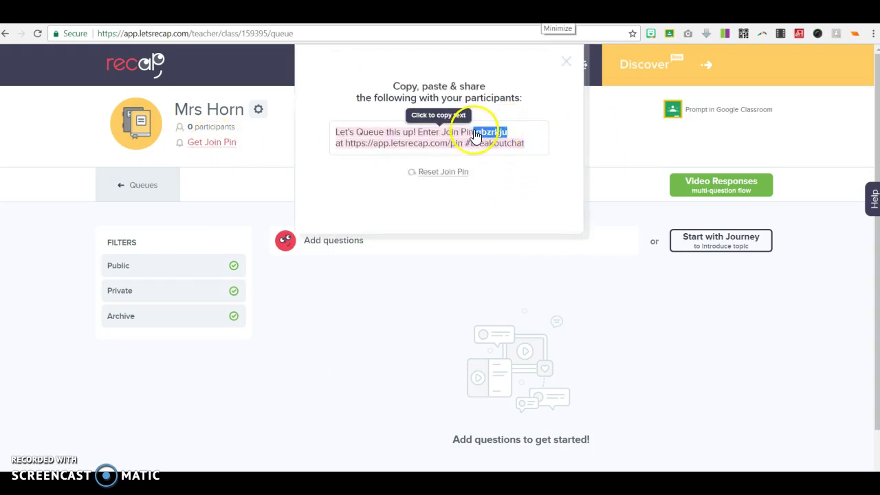
{"action": "left_click", "coordinate": [399, 146]}
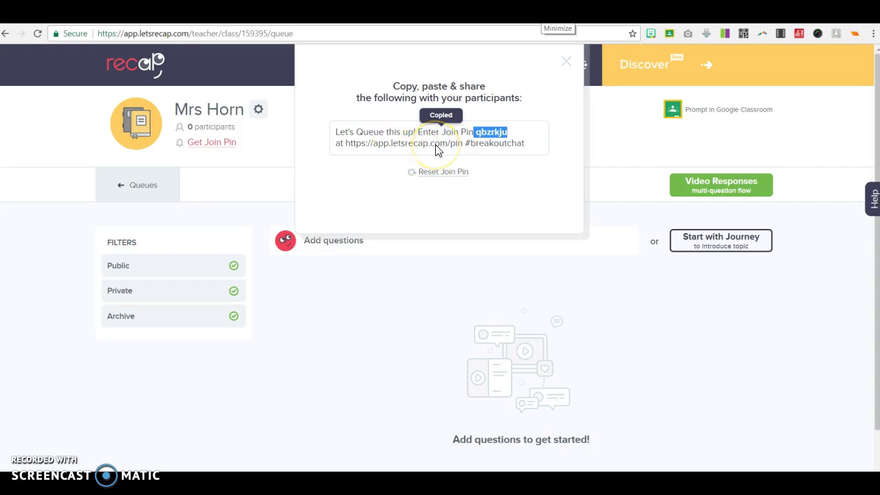
{"action": "left_click", "coordinate": [568, 63]}
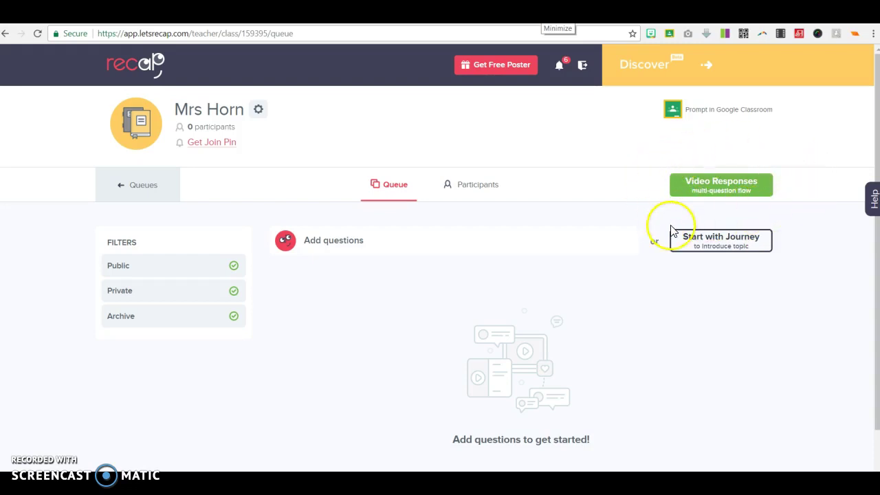
Create a Video Responses assignment with "What did you learn today?" as Question 1.
{"action": "left_click", "coordinate": [712, 194]}
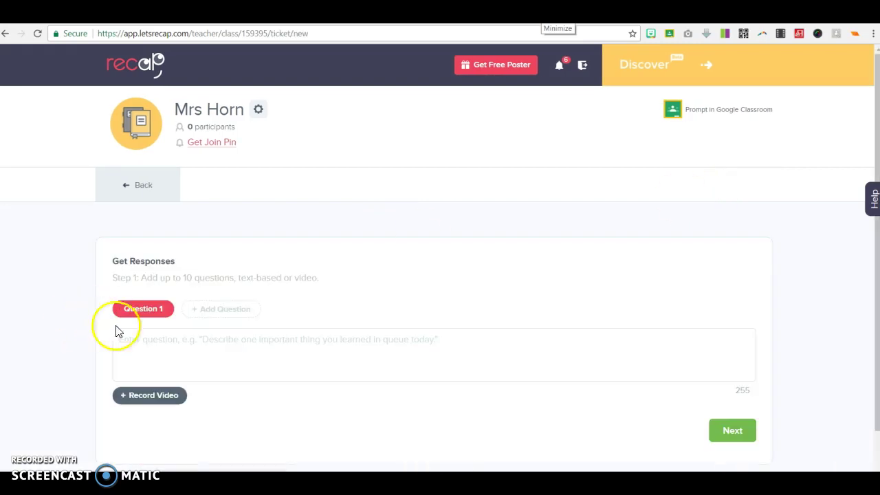
{"action": "left_click", "coordinate": [142, 344]}
{"action": "key", "text": "ctrl+v"}
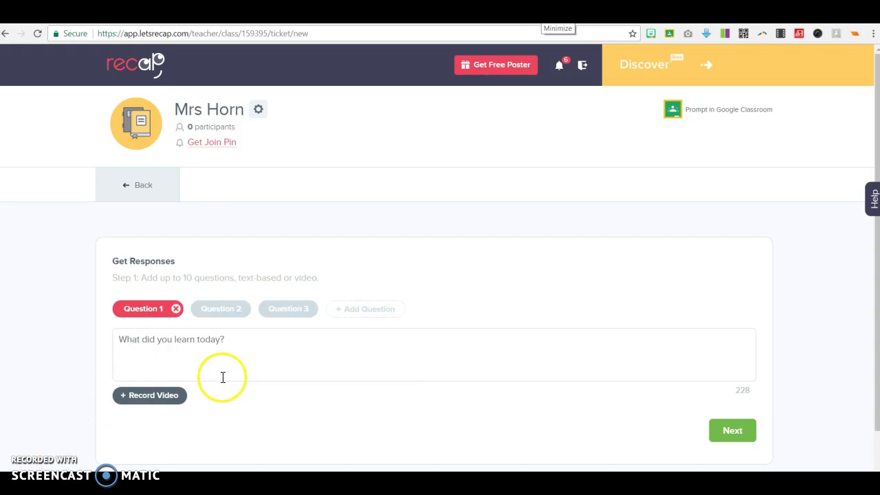
Add the questions "Who is the protagonist of the story? How would you describe their personality?" and "Problem 5 can be solved multiple ways. Explain Your Reasoning.".
{"action": "left_click", "coordinate": [223, 311]}
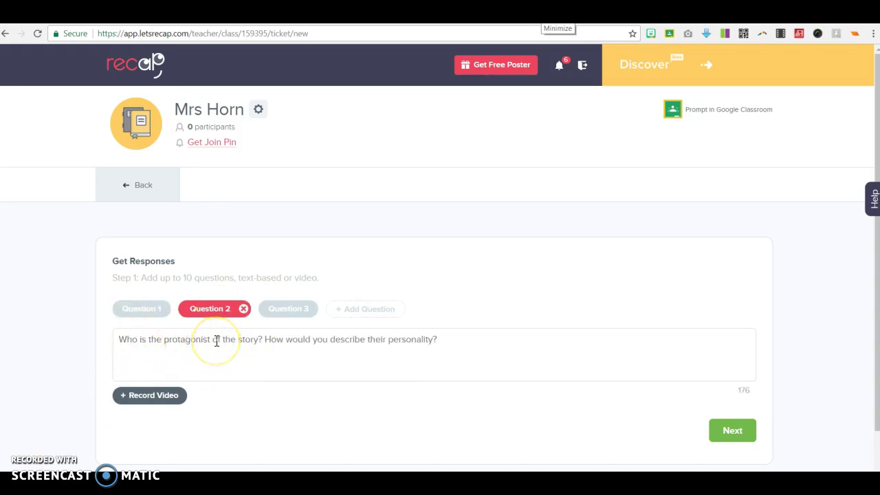
{"action": "left_click", "coordinate": [296, 311]}
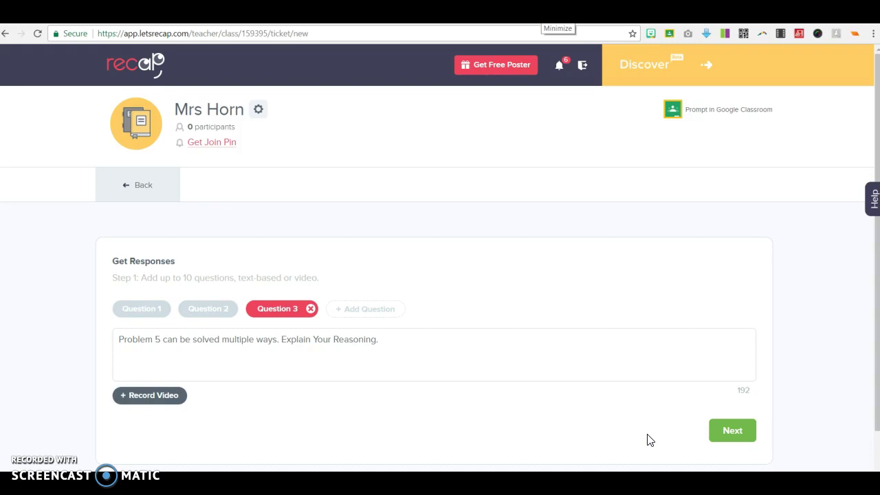
Set the maximum recording time per question to 2min in the assignment settings and send the questions to everyone.
{"action": "left_click", "coordinate": [740, 431]}
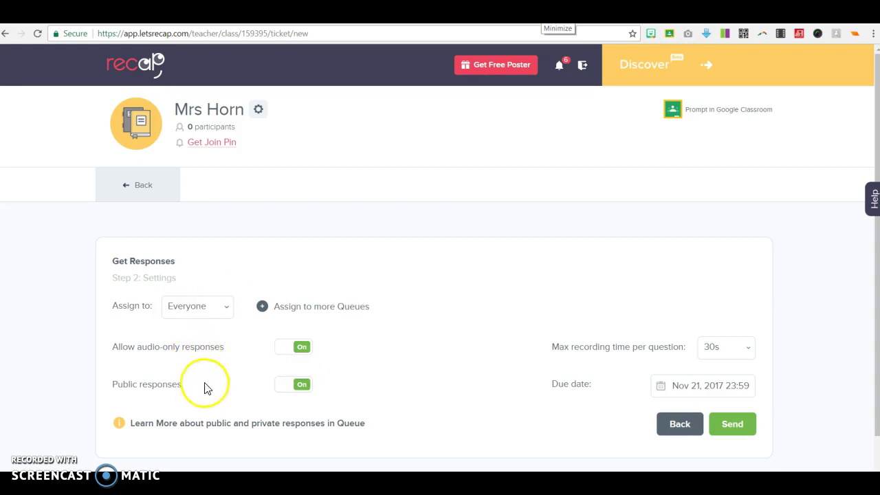
{"action": "left_click", "coordinate": [733, 354]}
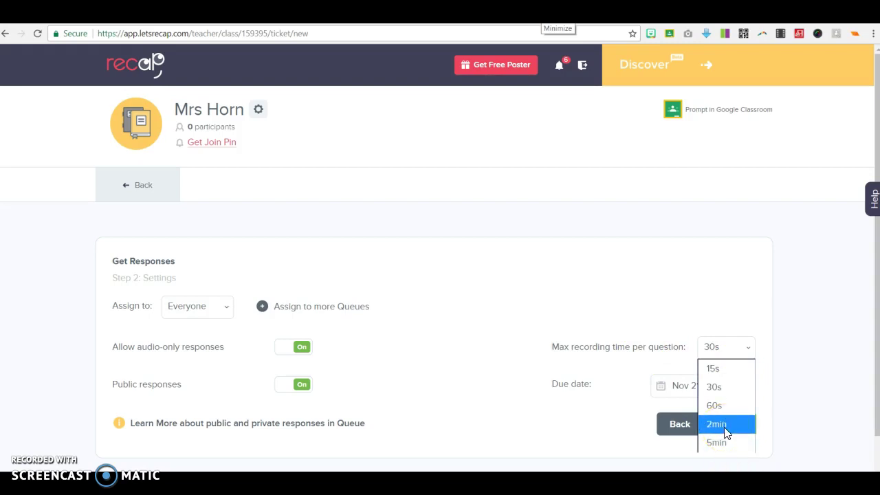
{"action": "left_click", "coordinate": [718, 406]}
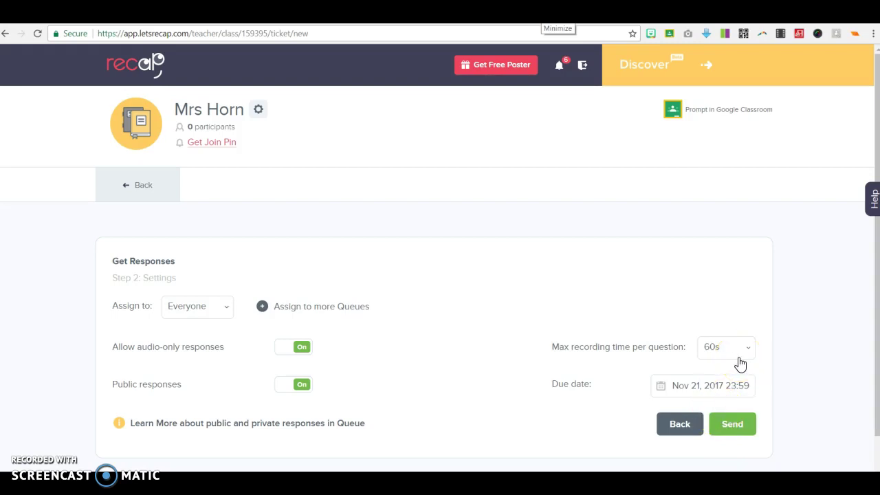
{"action": "left_click_drag", "start_coordinate": [740, 362], "coordinate": [715, 434]}
{"action": "left_click", "coordinate": [703, 351]}
{"action": "left_click", "coordinate": [837, 315]}
{"action": "left_click_drag", "start_coordinate": [876, 318], "coordinate": [875, 363]}
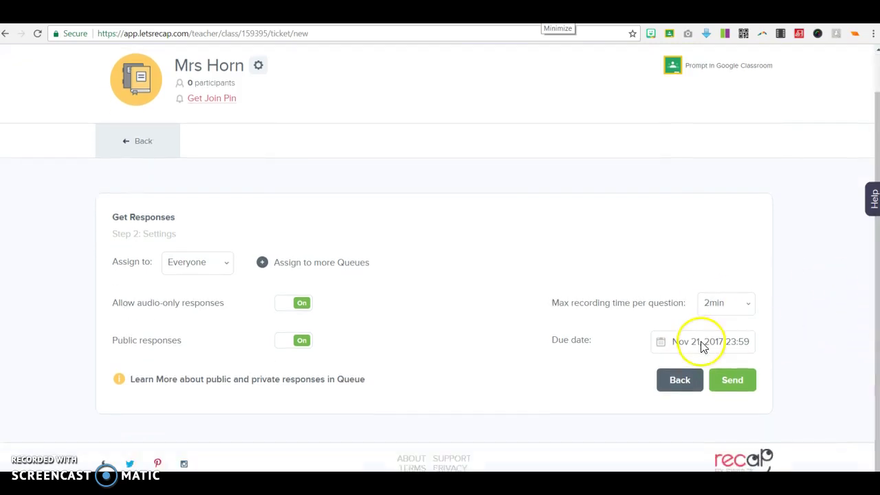
{"action": "left_click", "coordinate": [721, 389]}
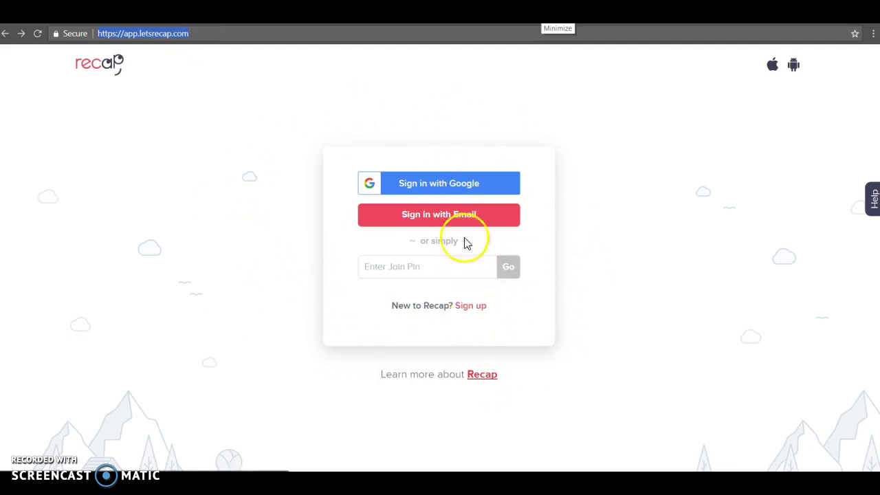
Sign in to the student account with Google and join the teacher's new queue by entering its Join Pin.
{"action": "left_click", "coordinate": [444, 190]}
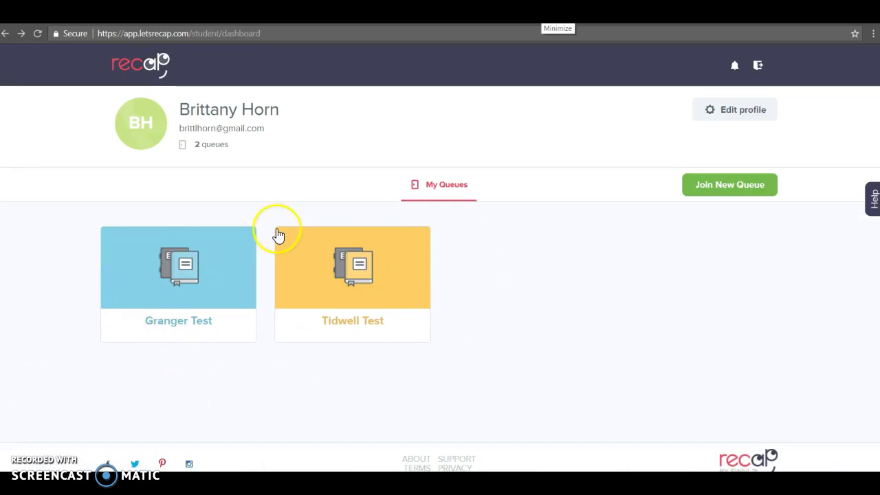
{"action": "left_click", "coordinate": [720, 190]}
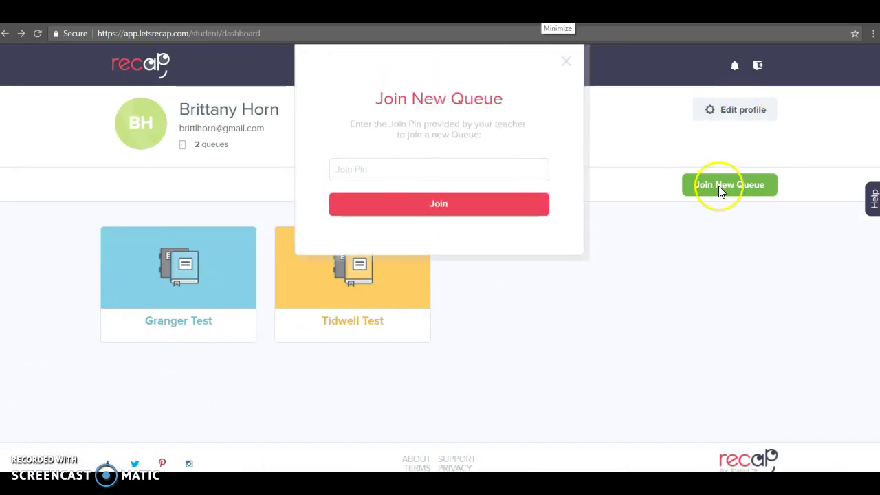
{"action": "left_click", "coordinate": [434, 205]}
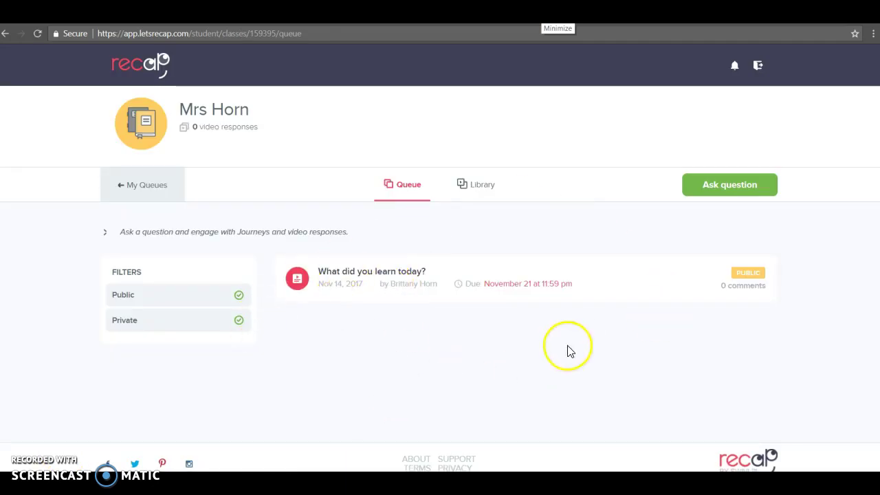
Start a response to the "What did you learn today?" assignment and allow use of the webcam and microphone.
{"action": "left_click", "coordinate": [371, 273]}
{"action": "scroll", "coordinate": [877, 253], "scroll_direction": "down", "scroll_amount": 2}
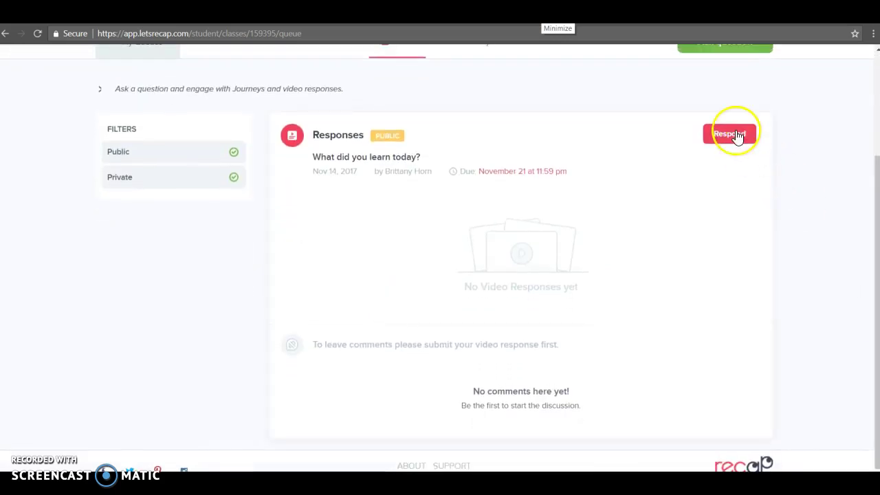
{"action": "left_click", "coordinate": [735, 134]}
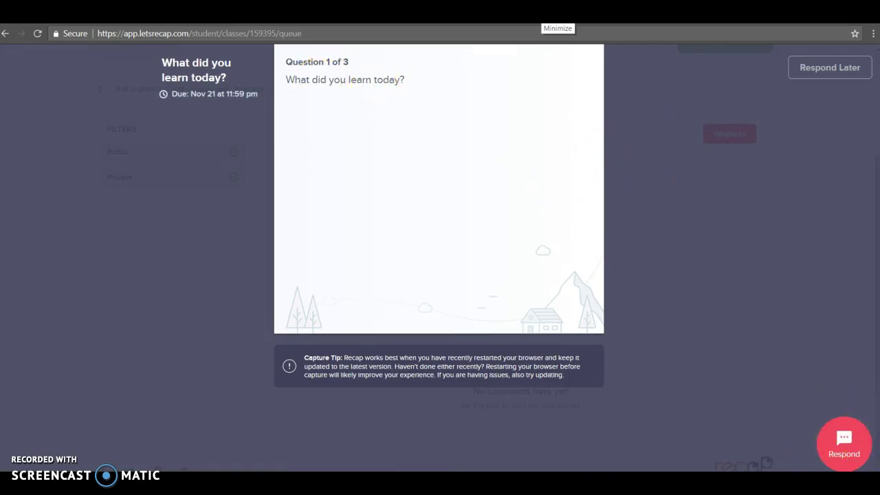
{"action": "left_click", "coordinate": [843, 454]}
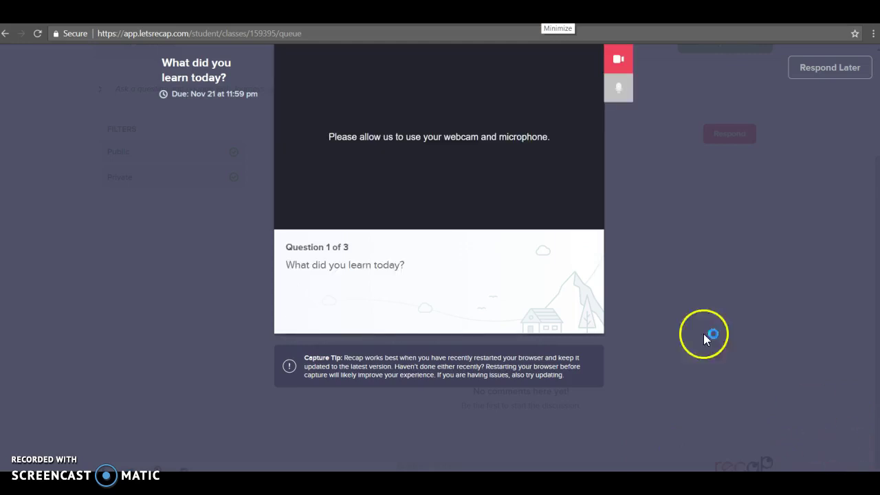
{"action": "left_click", "coordinate": [150, 108]}
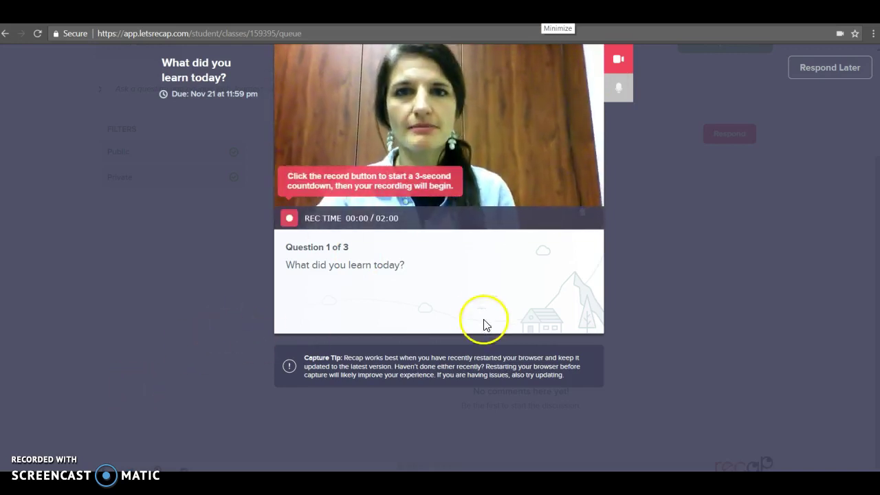
Record a video answer of about 4 seconds to "What did you learn today?" and submit the finished response.
{"action": "left_click", "coordinate": [289, 220]}
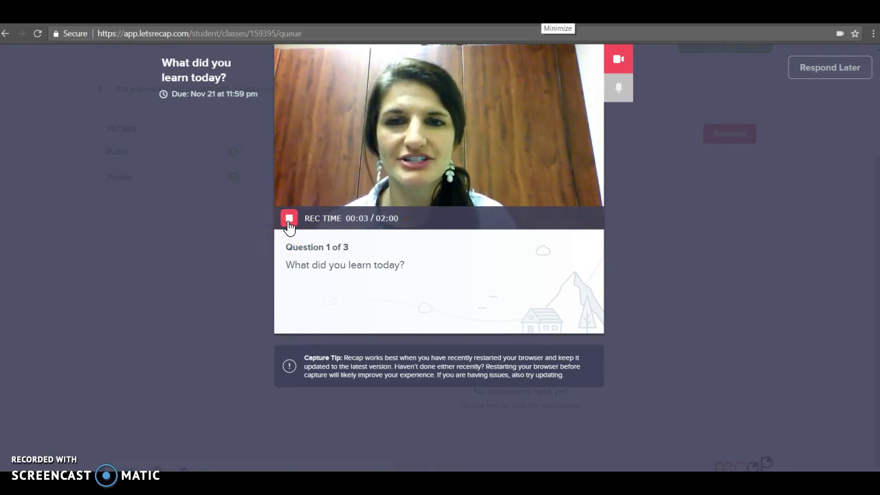
{"action": "left_click", "coordinate": [288, 219]}
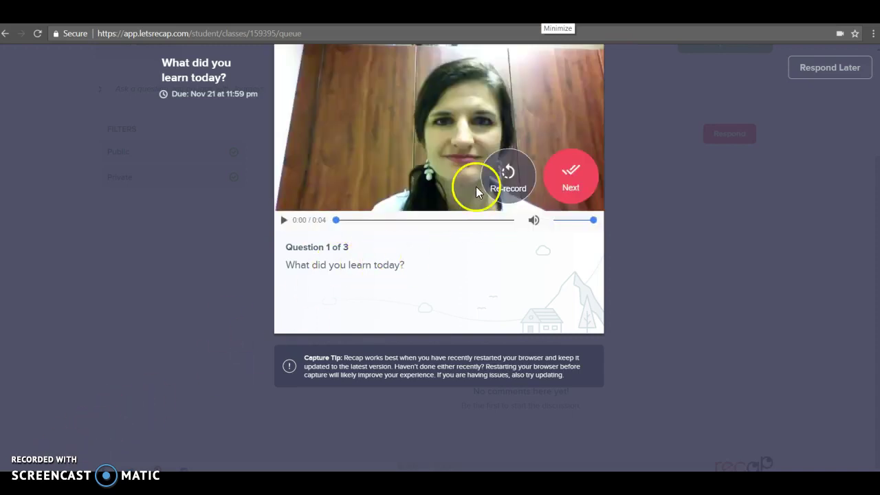
{"action": "left_click", "coordinate": [574, 180]}
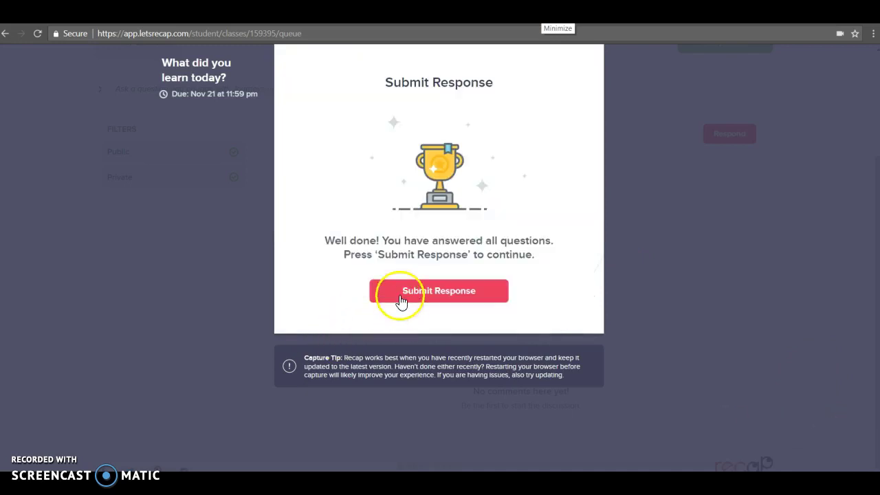
{"action": "left_click", "coordinate": [403, 297]}
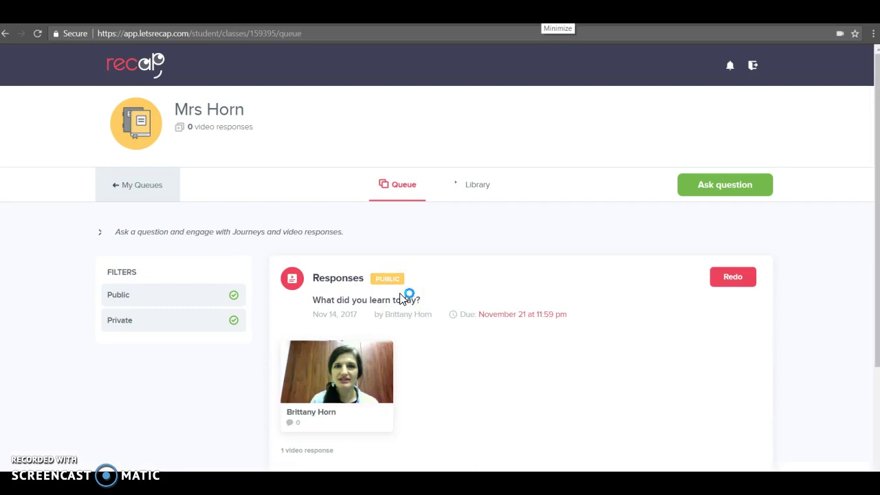
Review the submitted response to "What did you learn today?" and the comment field beneath it.
{"action": "left_click_drag", "start_coordinate": [877, 228], "coordinate": [865, 299]}
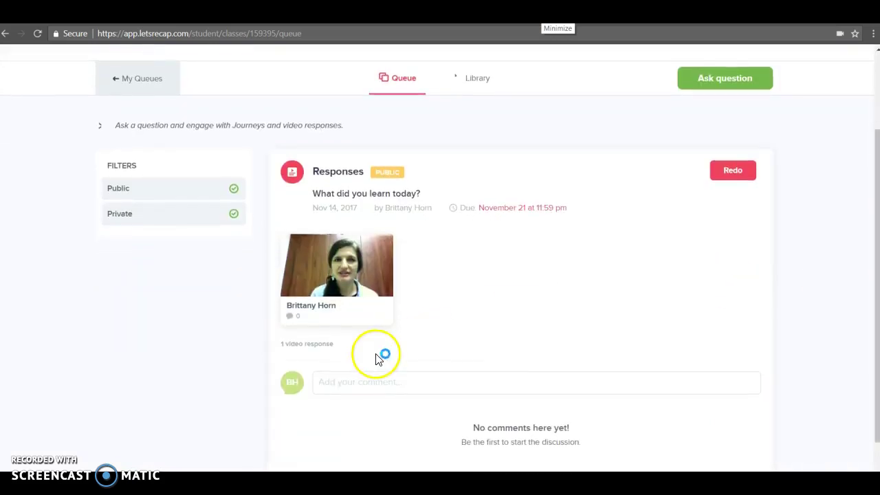
{"action": "left_click", "coordinate": [361, 385]}
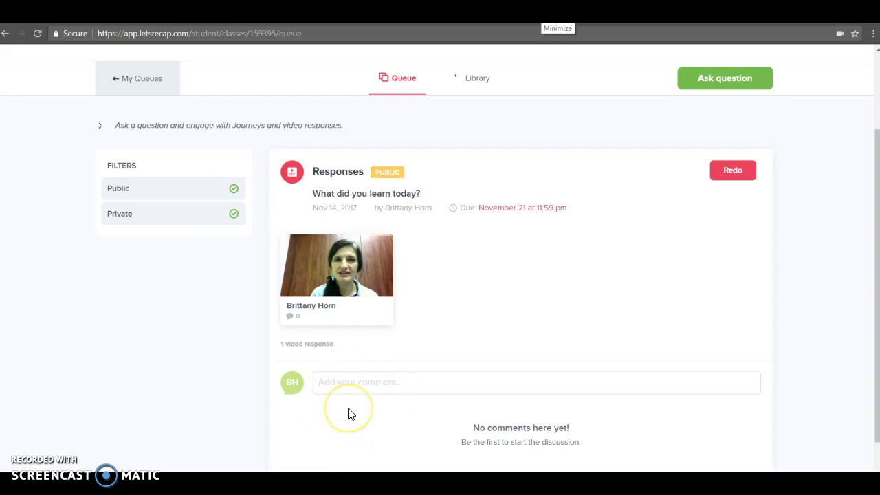
{"action": "left_click", "coordinate": [312, 397]}
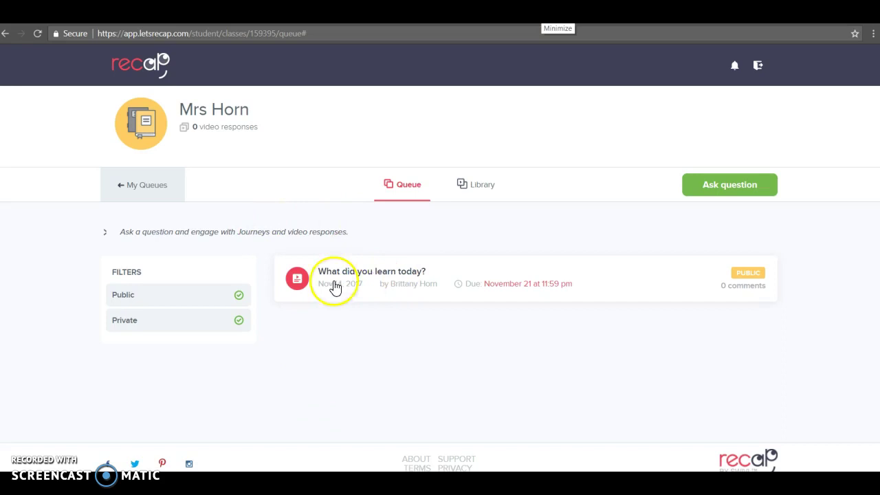
From another student account, open "What did you learn today?", play the classmate's video response and go to its comment field.
{"action": "left_click", "coordinate": [395, 279]}
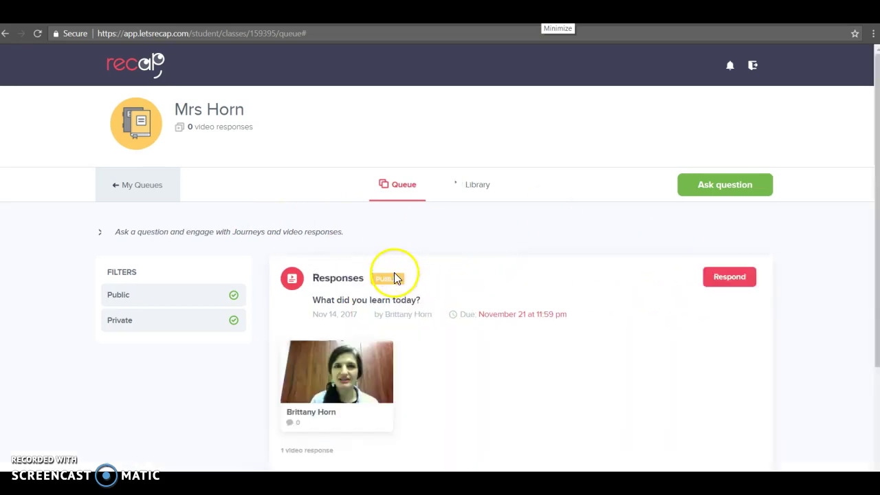
{"action": "scroll", "coordinate": [877, 190], "scroll_direction": "down", "scroll_amount": 3}
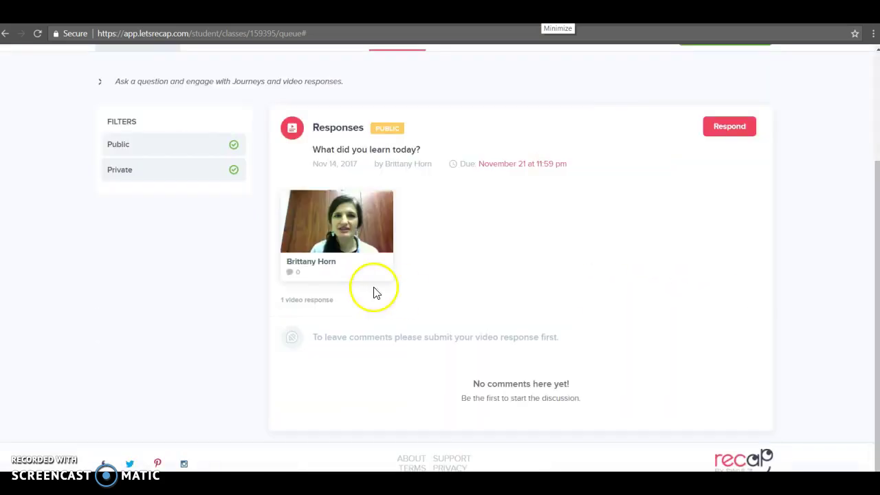
{"action": "left_click", "coordinate": [296, 281]}
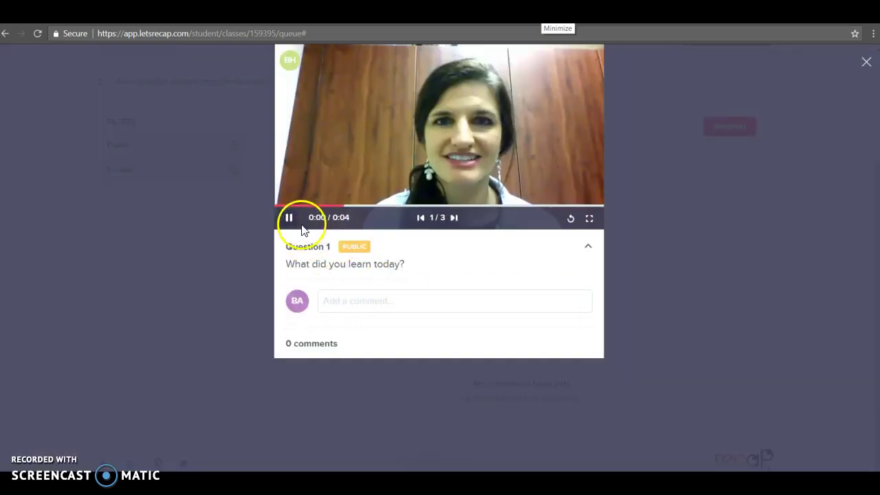
{"action": "left_click", "coordinate": [365, 297]}
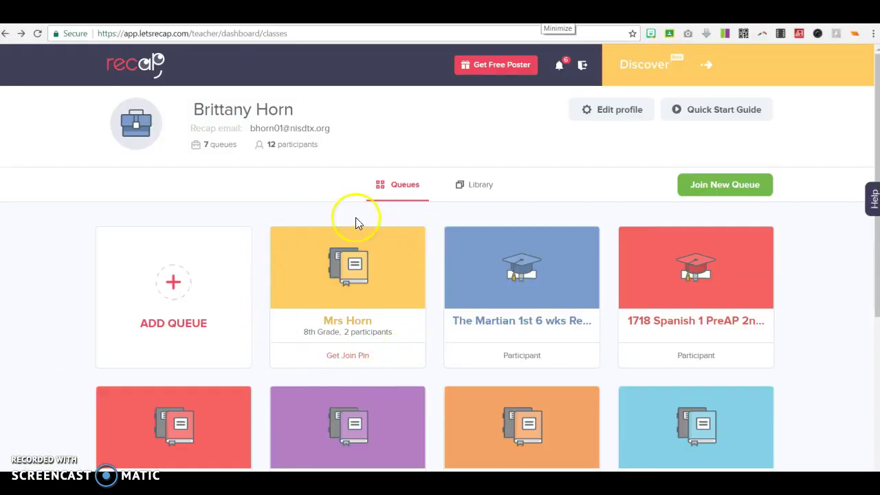
In the teacher account, open the 8th Grade queue and play the student's video response to "What did you learn today?", then pause it.
{"action": "left_click", "coordinate": [346, 285]}
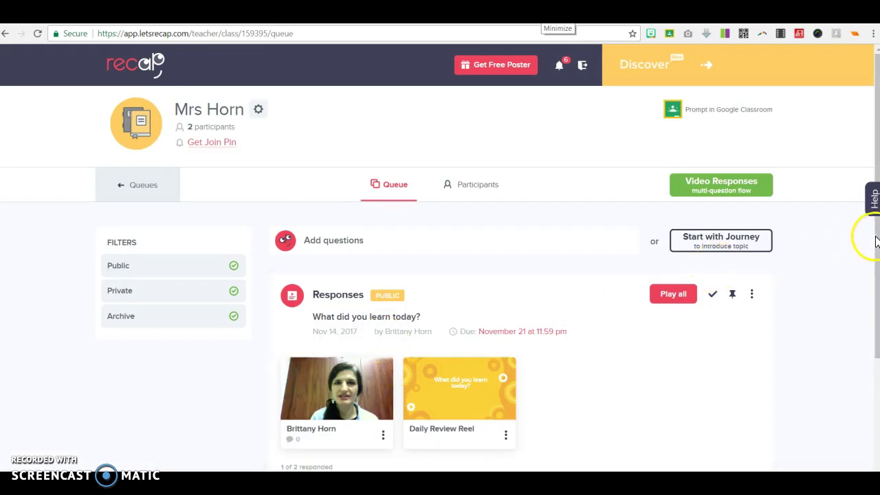
{"action": "scroll", "coordinate": [868, 275], "scroll_direction": "down", "scroll_amount": 3}
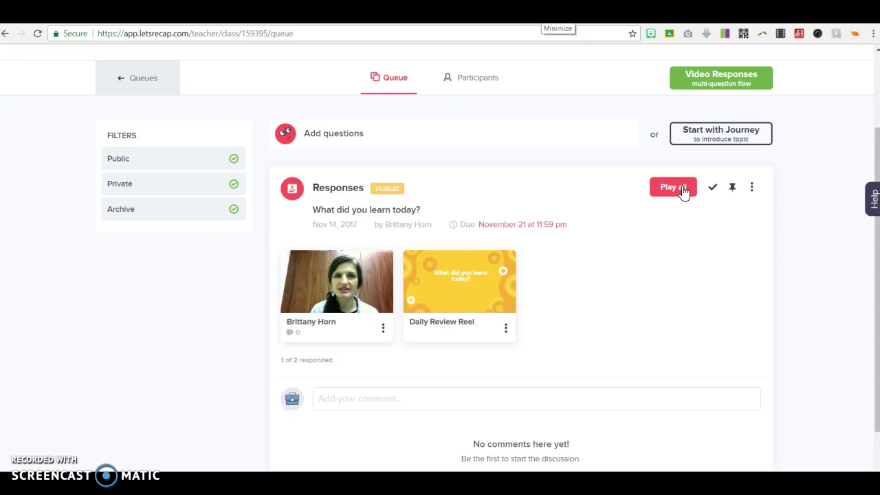
{"action": "left_click", "coordinate": [327, 292]}
{"action": "left_click", "coordinate": [327, 292]}
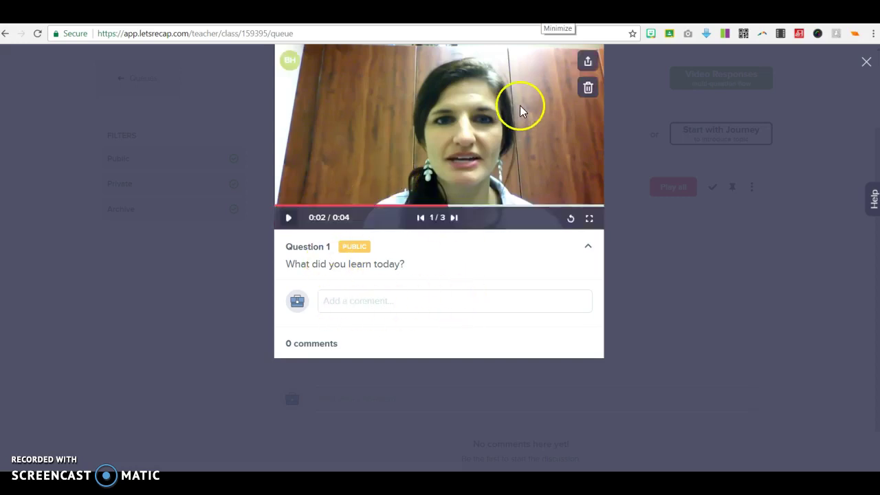
Open the sharing options for the student's video response, get its weblink and select the link text.
{"action": "left_click", "coordinate": [588, 67]}
{"action": "left_click", "coordinate": [362, 121]}
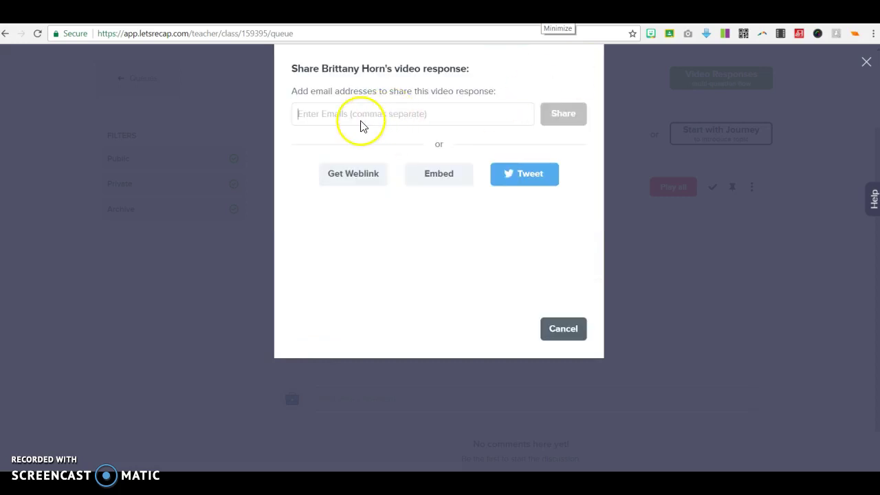
{"action": "left_click", "coordinate": [375, 178]}
{"action": "left_click", "coordinate": [394, 227]}
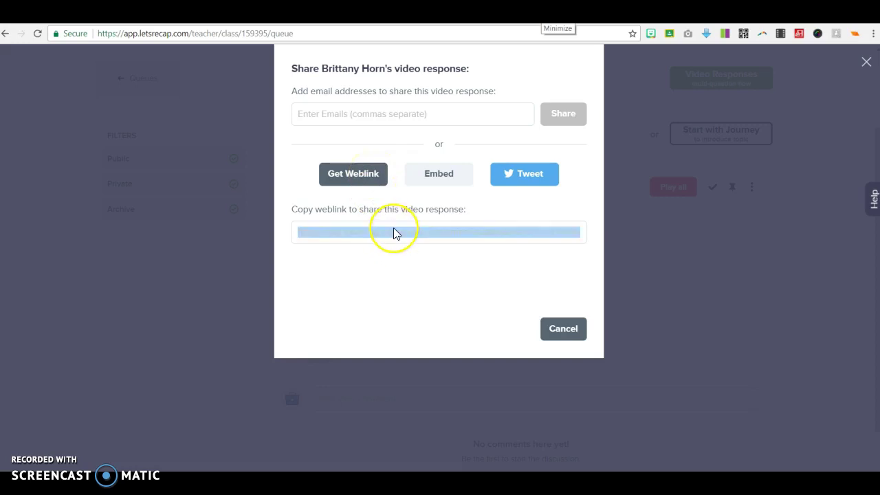